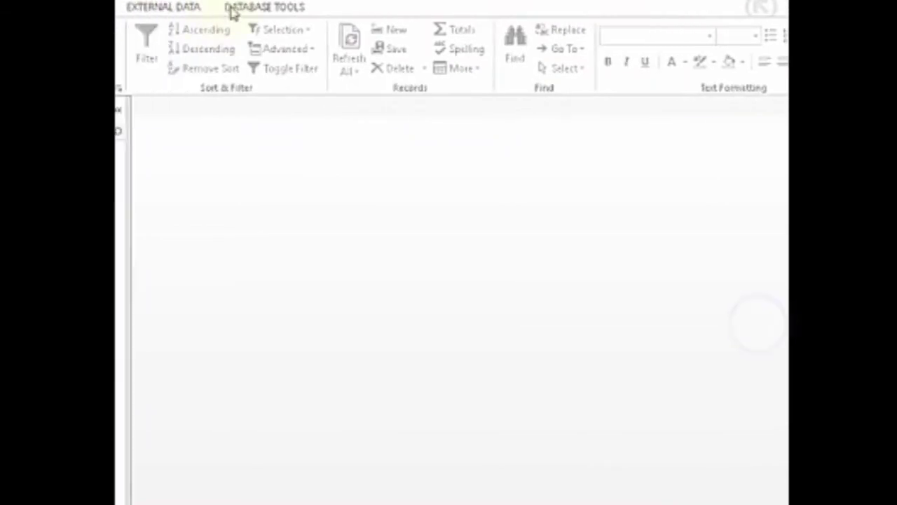
- Add the Capital and Country tables to the Relationships window
left_click(298, 7)
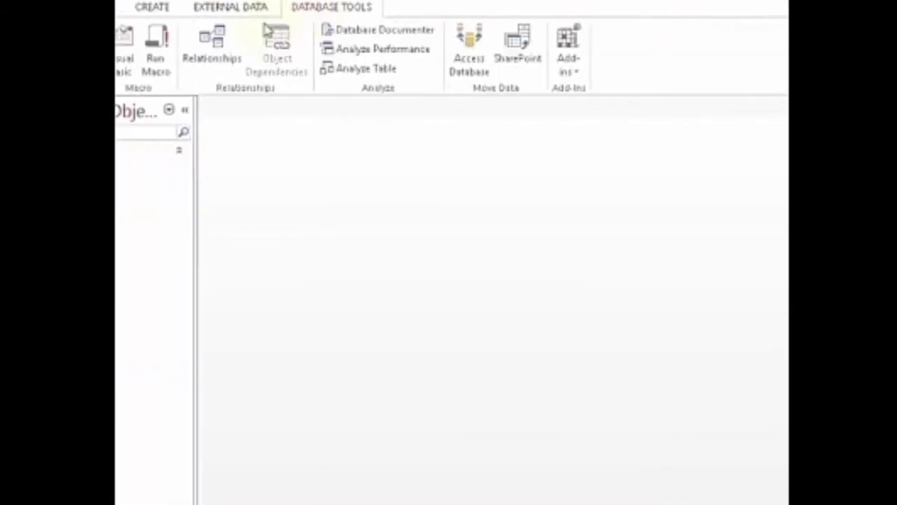
left_click(281, 49)
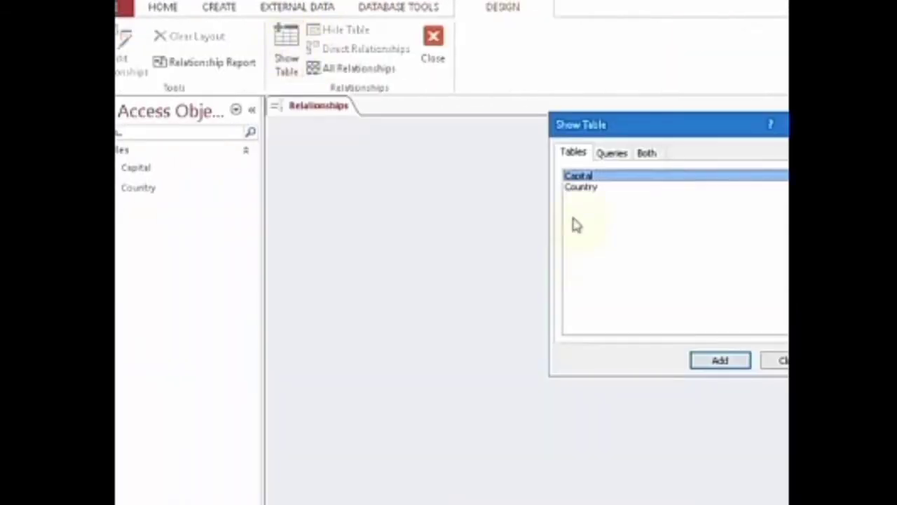
left_click(715, 362)
left_click(576, 188)
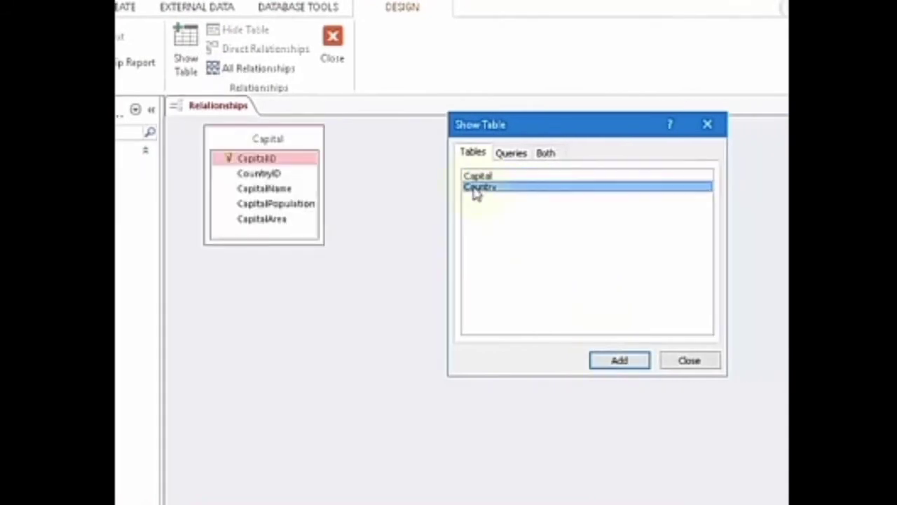
left_click(619, 362)
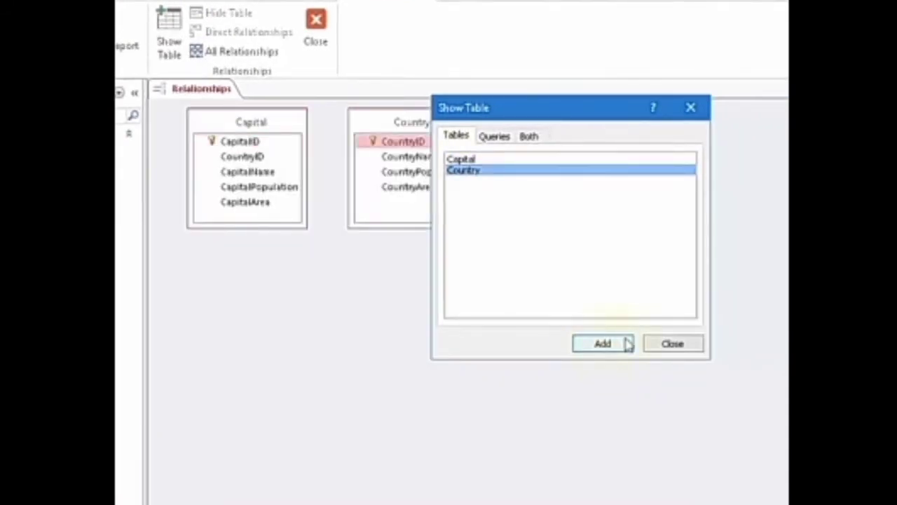
left_click(621, 344)
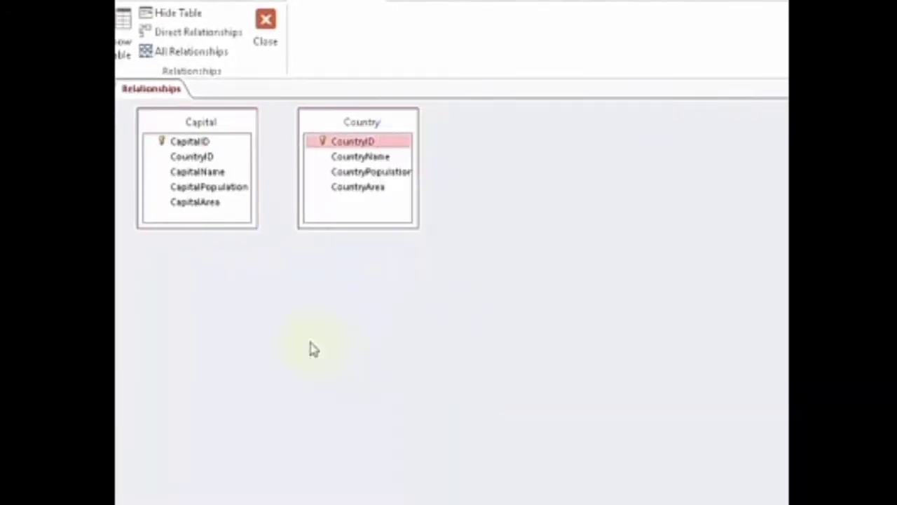
- Link Capital.CountryID to Country.CountryID with referential integrity enforced
left_click_drag(373, 128, 479, 158)
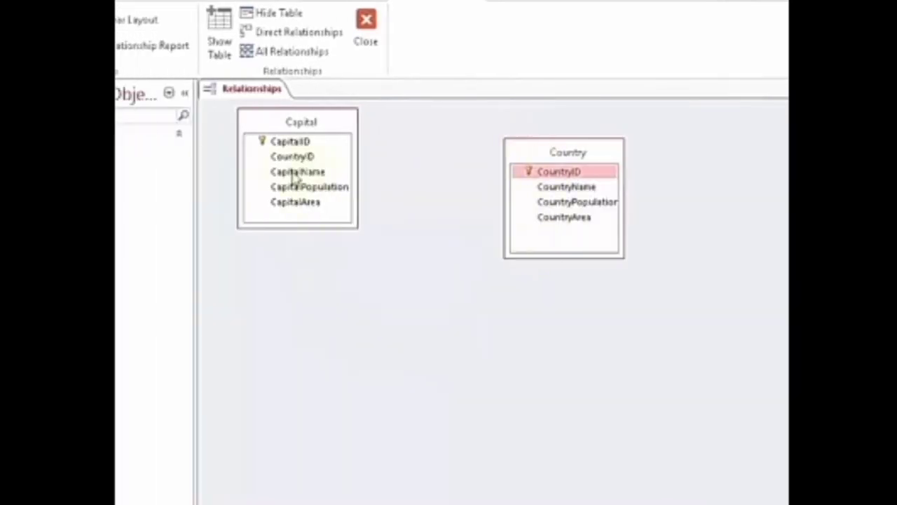
left_click(275, 157)
left_click_drag(293, 163, 557, 181)
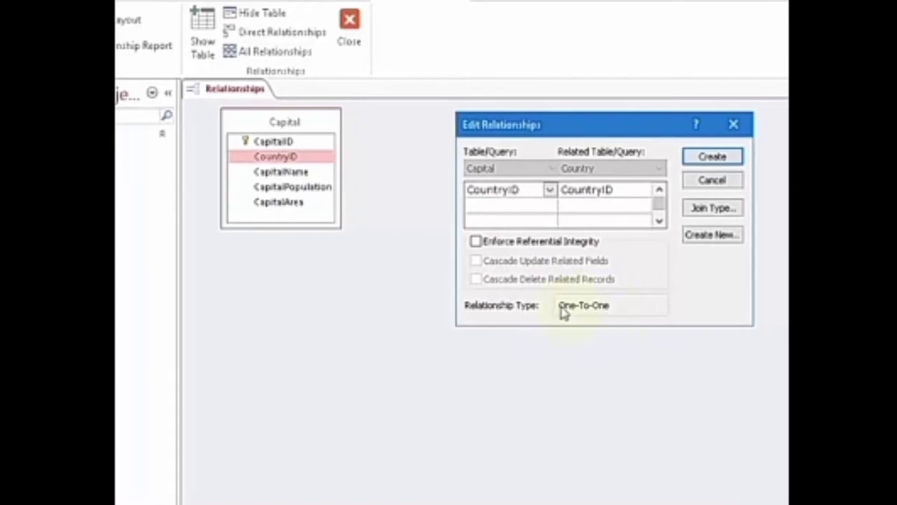
left_click(494, 246)
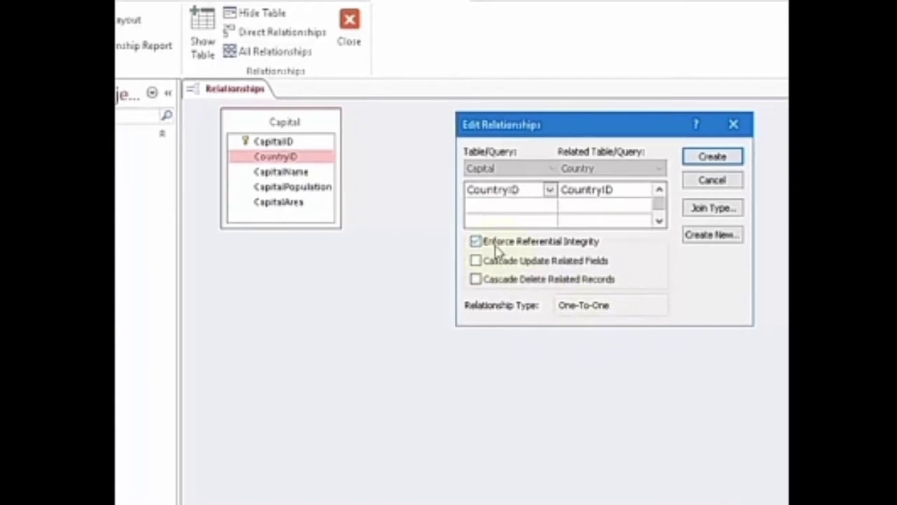
left_click(719, 158)
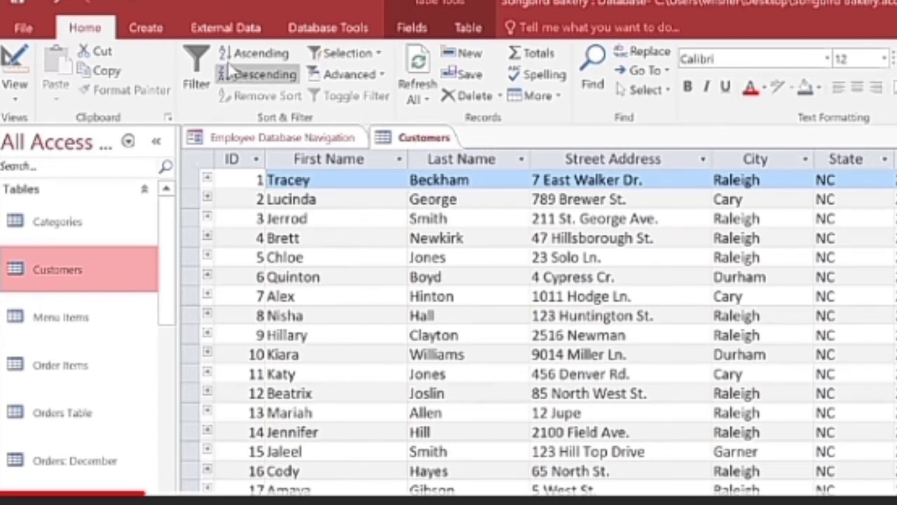
- Start a blank Design-view query and add the Customers table to it
left_click(162, 33)
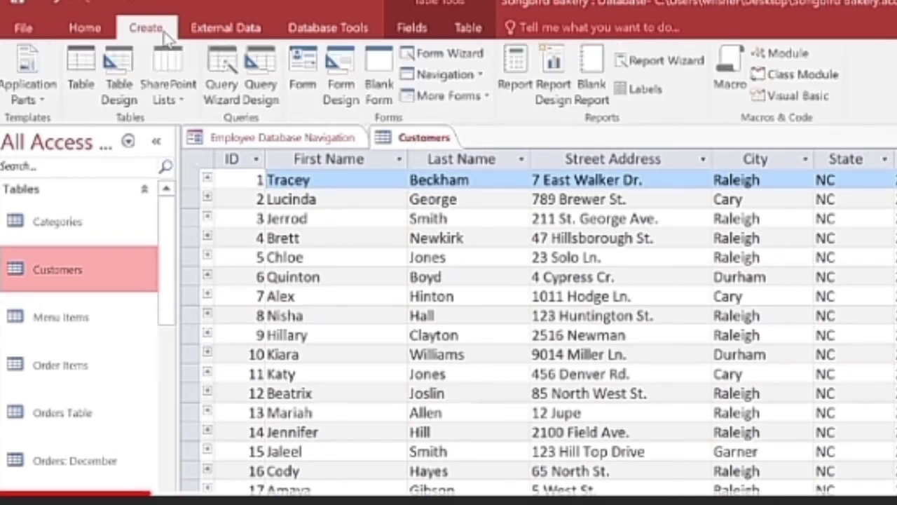
left_click(265, 66)
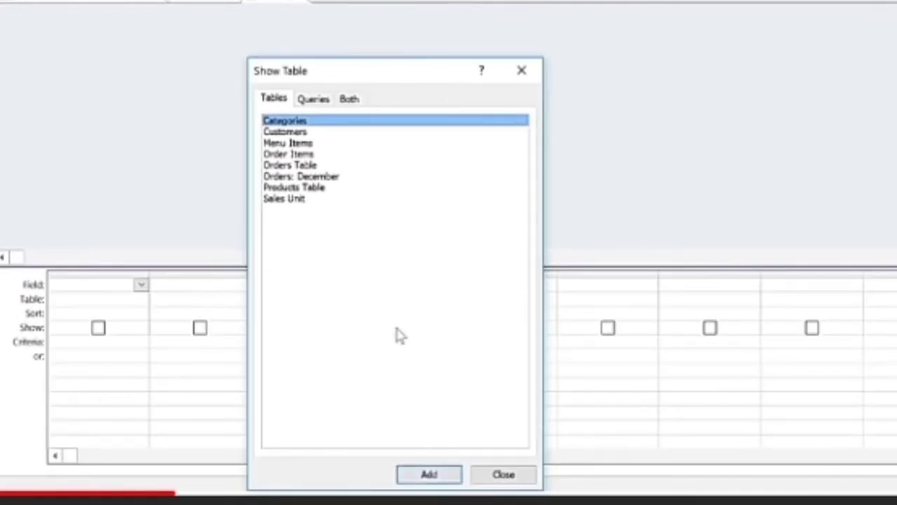
left_click(336, 134)
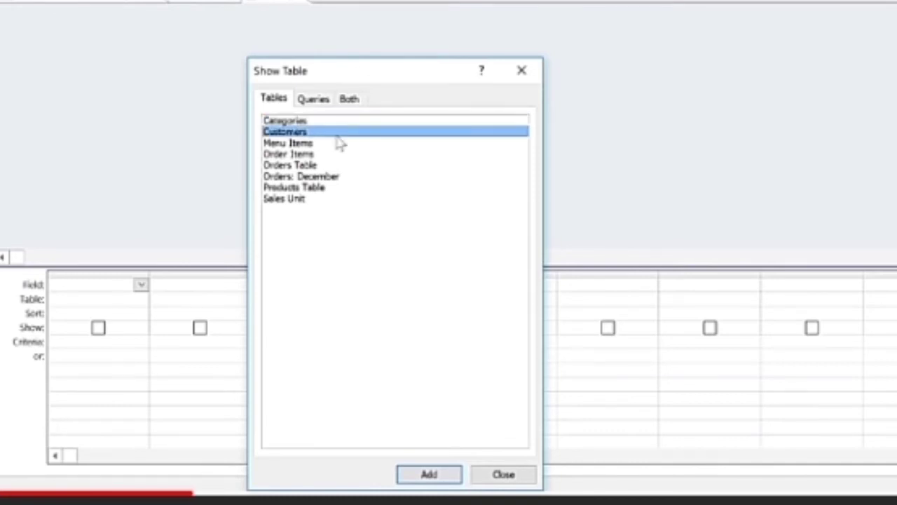
left_click(440, 475)
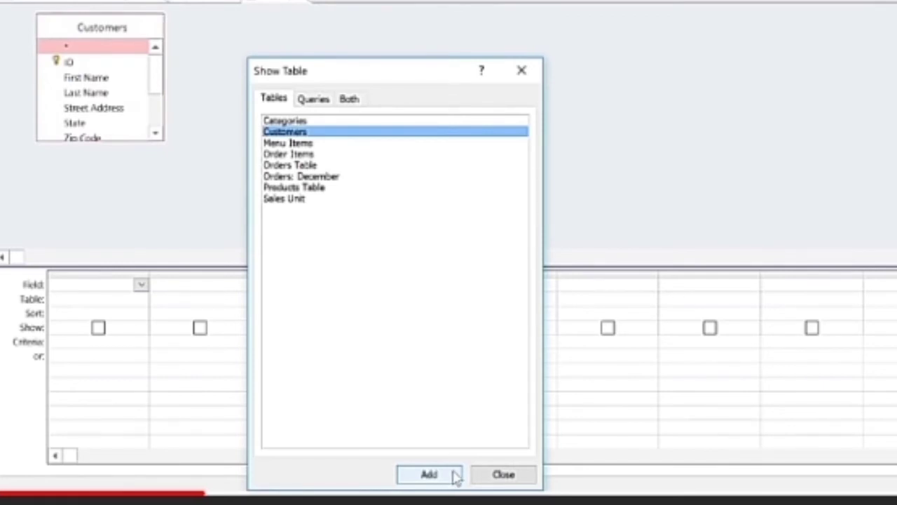
left_click(486, 476)
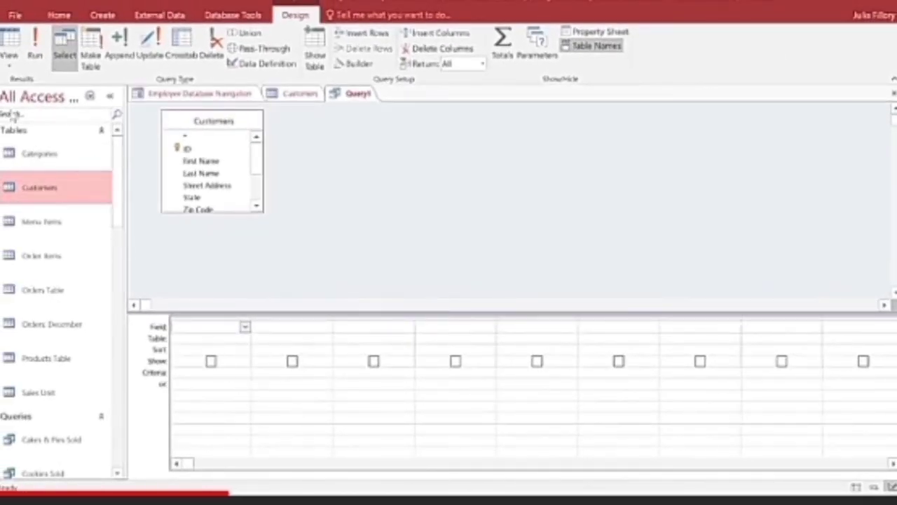
- Enlarge the Customers field list so every field from ID to Other Notes shows
left_click(9, 63)
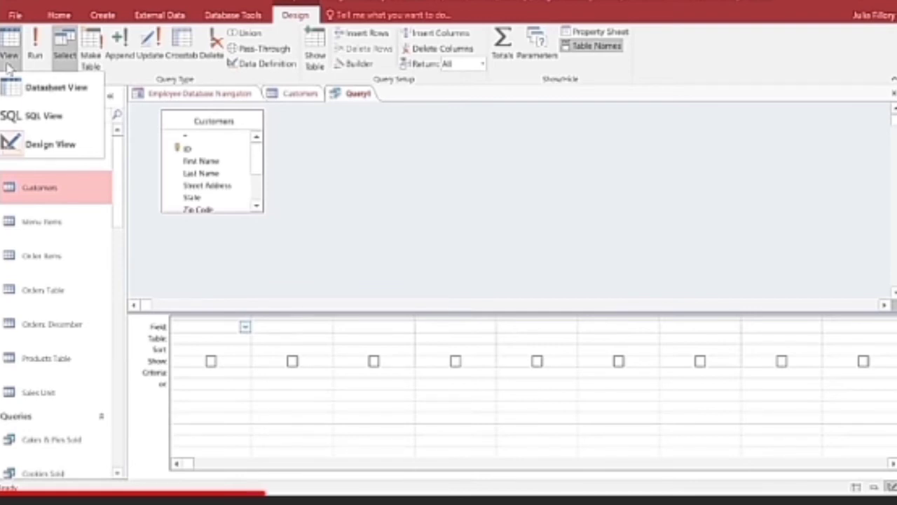
left_click(8, 64)
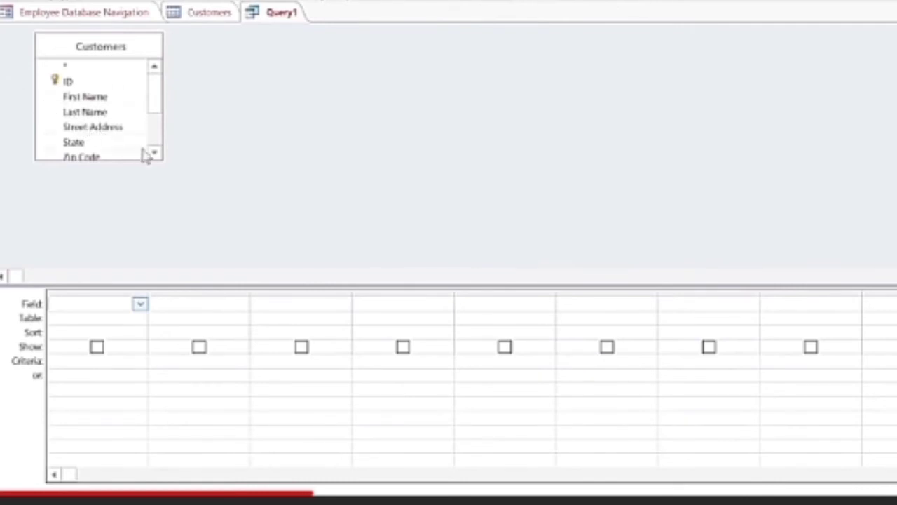
left_click_drag(163, 161, 203, 256)
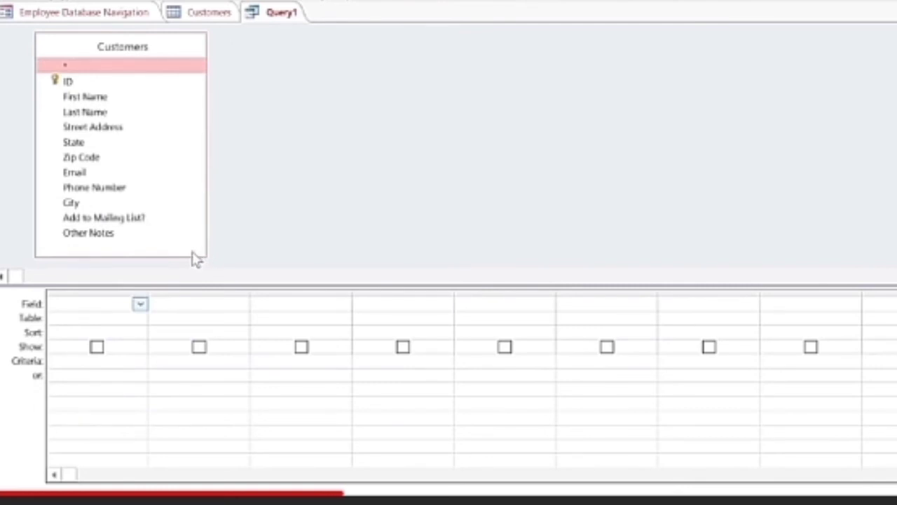
- Add First Name, Last Name, Street Address, City, State and Zip Code to the query grid
double_click(136, 98)
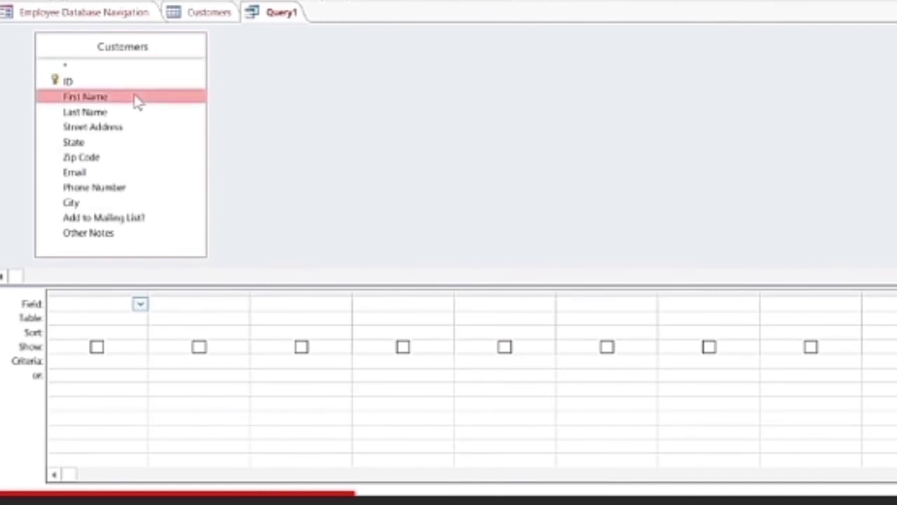
double_click(136, 114)
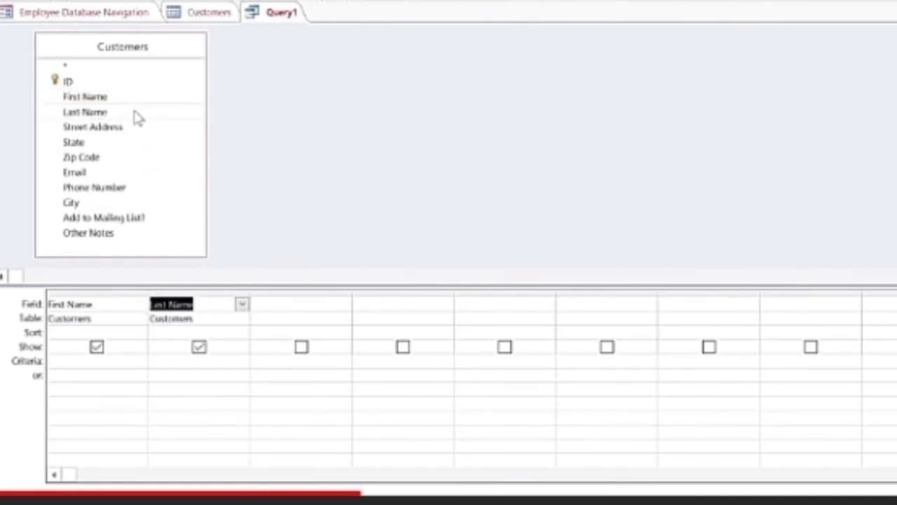
left_click(137, 129)
double_click(138, 133)
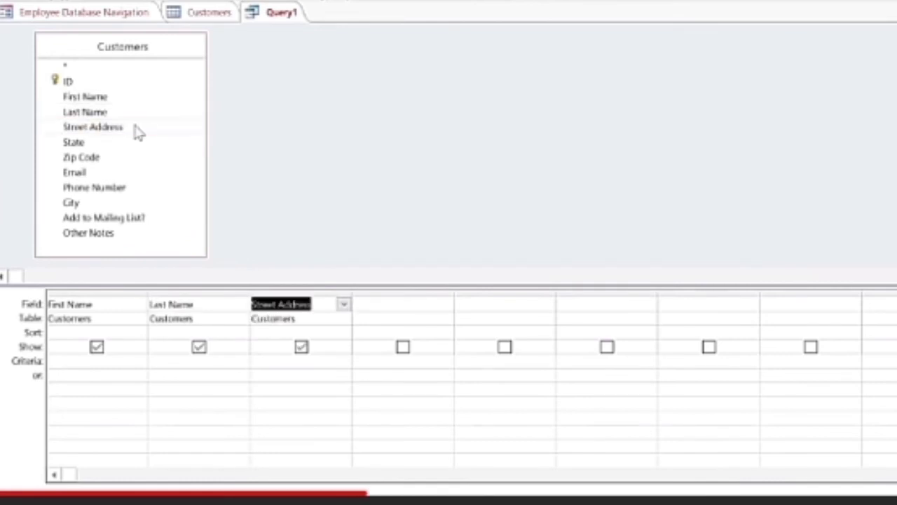
left_click(131, 207)
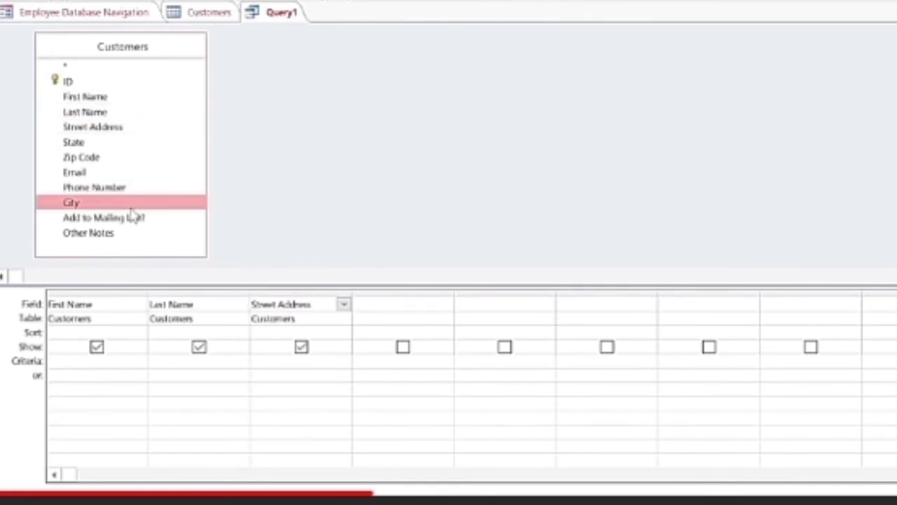
double_click(131, 207)
double_click(136, 144)
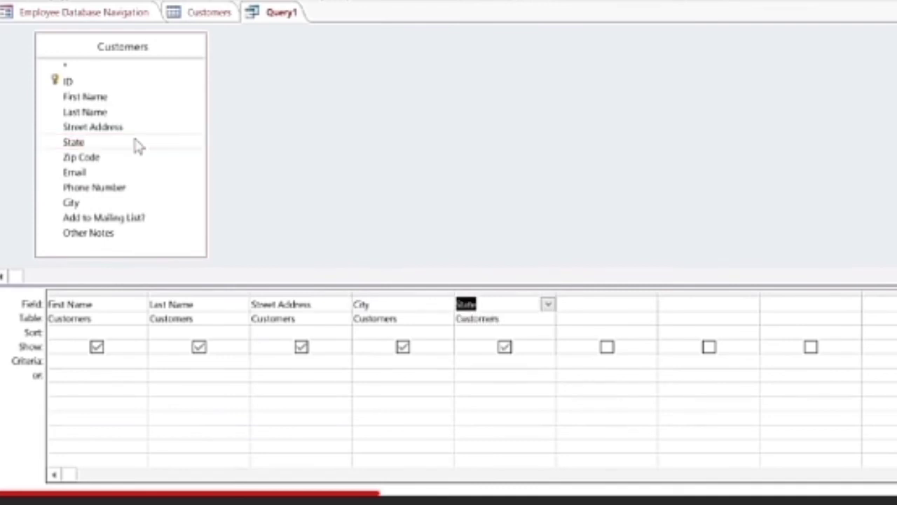
double_click(135, 159)
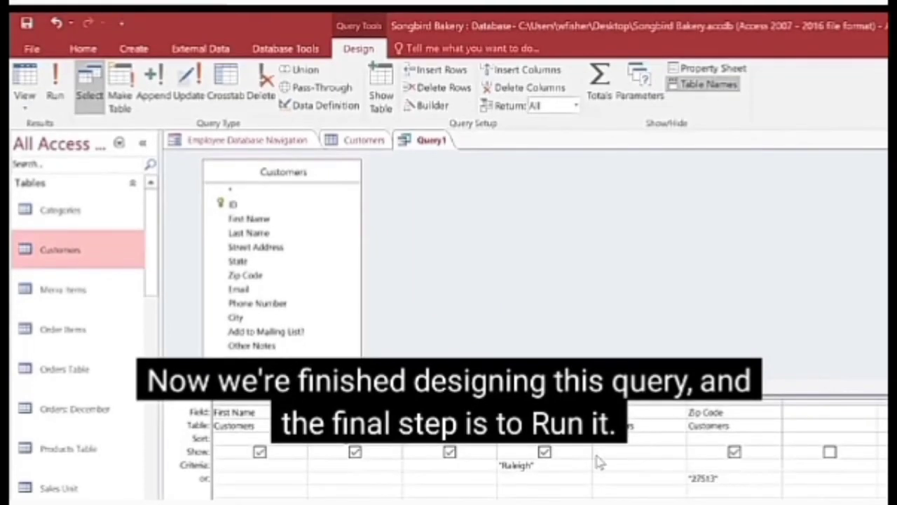
- Run Query1 and scroll through the 177 Raleigh or 27513 customer records
left_click(53, 81)
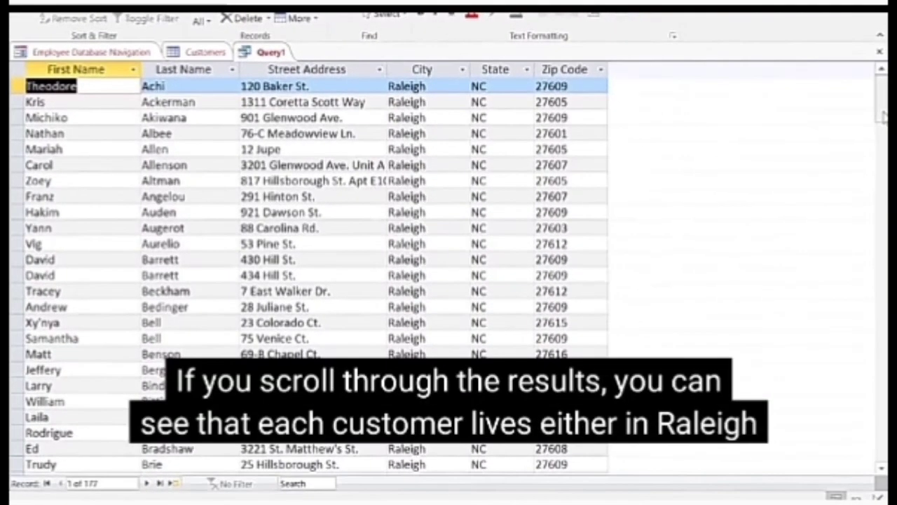
scroll(883, 153, "down", 6)
left_click_drag(883, 153, 884, 219)
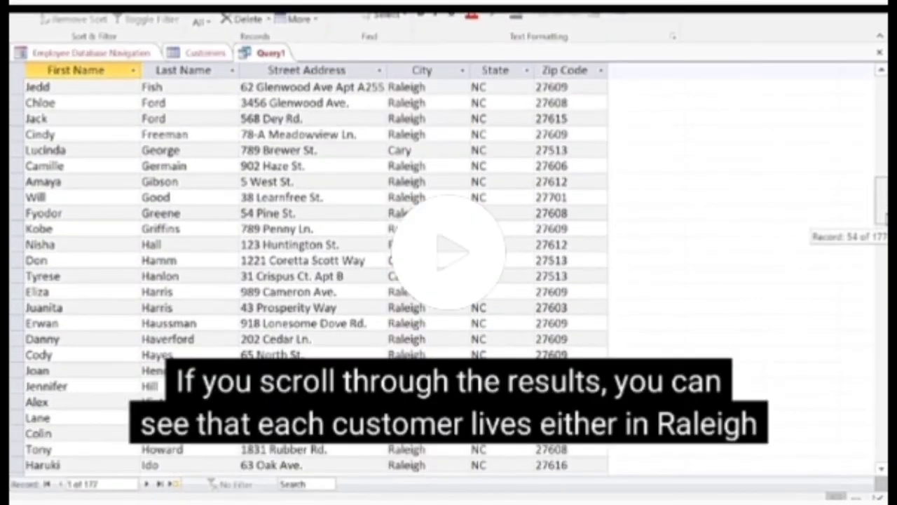